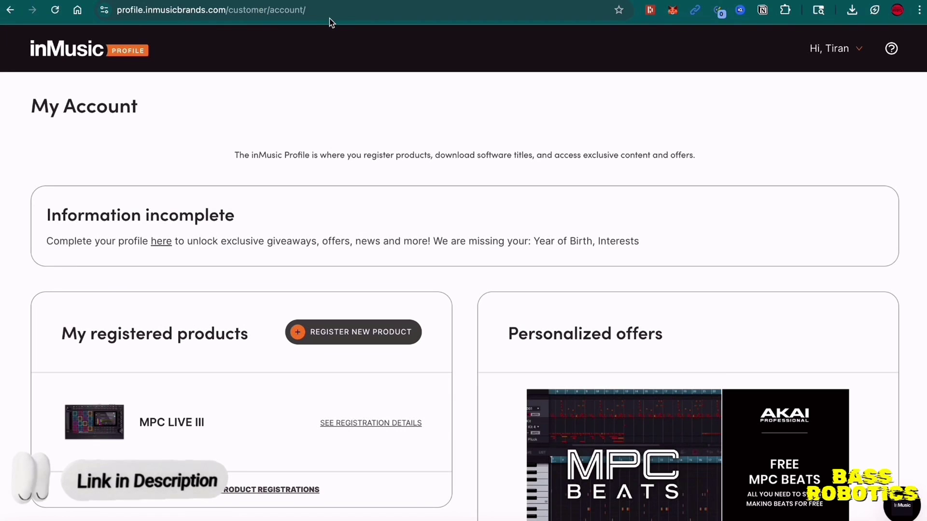
# - Scroll through the My Account page to review the registered MPC LIVE III and personalized offers
pyautogui.scroll(-3, 516, 182)
pyautogui.scroll(3, 516, 182)
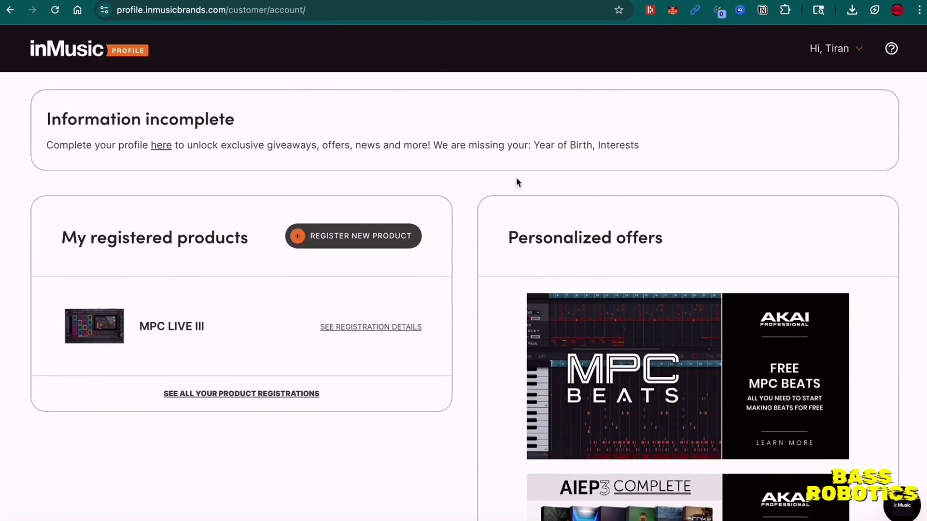
pyautogui.scroll(-10, 516, 182)
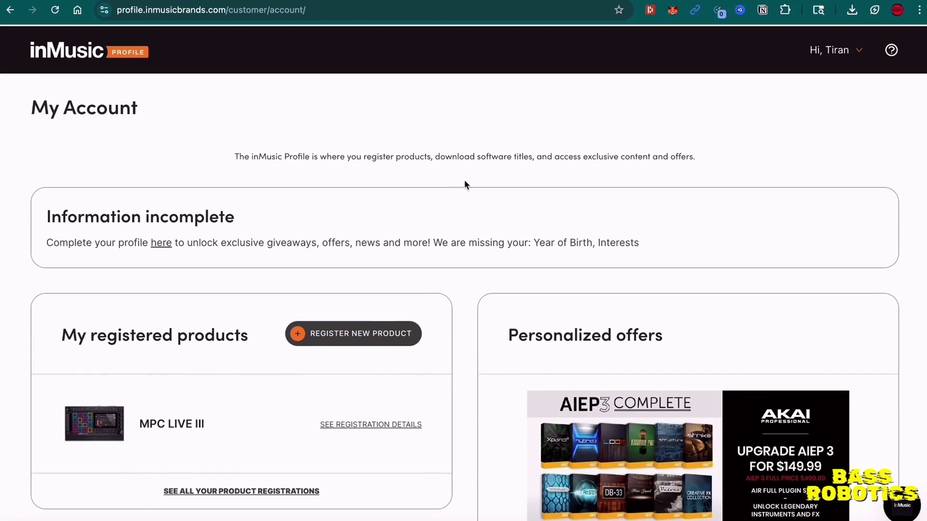
pyautogui.scroll(-6, 464, 185)
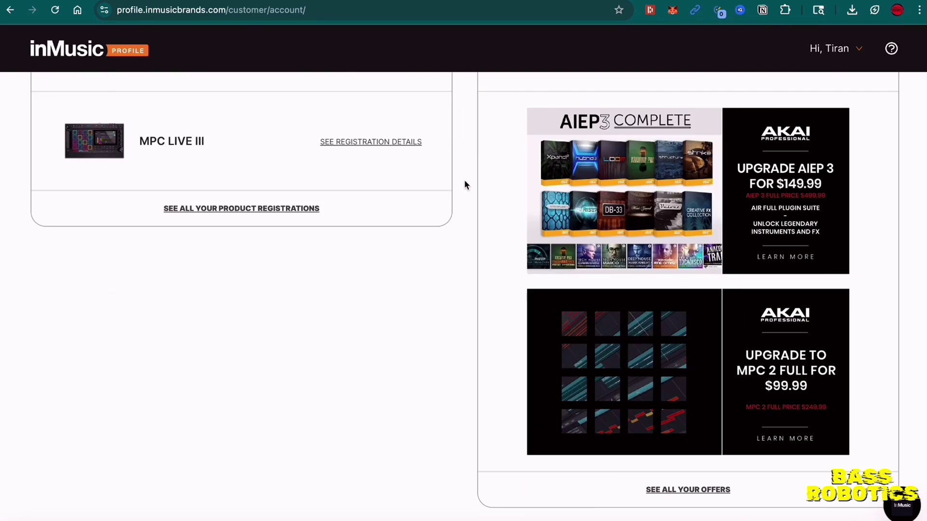
pyautogui.scroll(6, 465, 185)
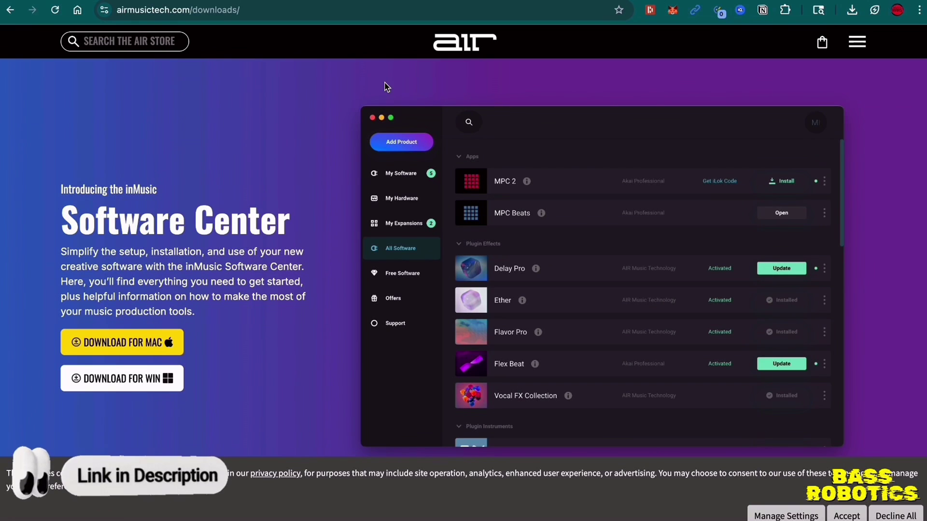
# - Scroll down the MPC LIVE III registration page to its Ableton Live Lite and Software Center downloads
pyautogui.scroll(-1, 288, 108)
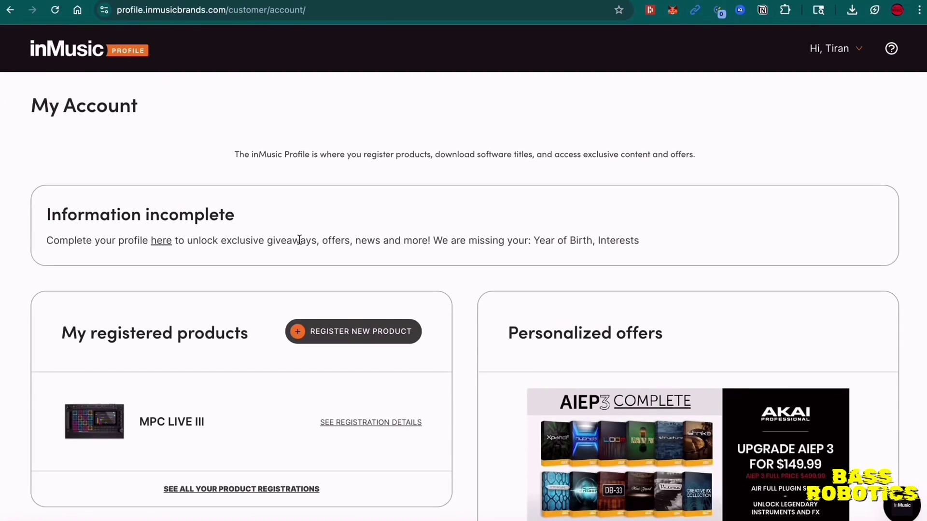
pyautogui.scroll(-3, 299, 242)
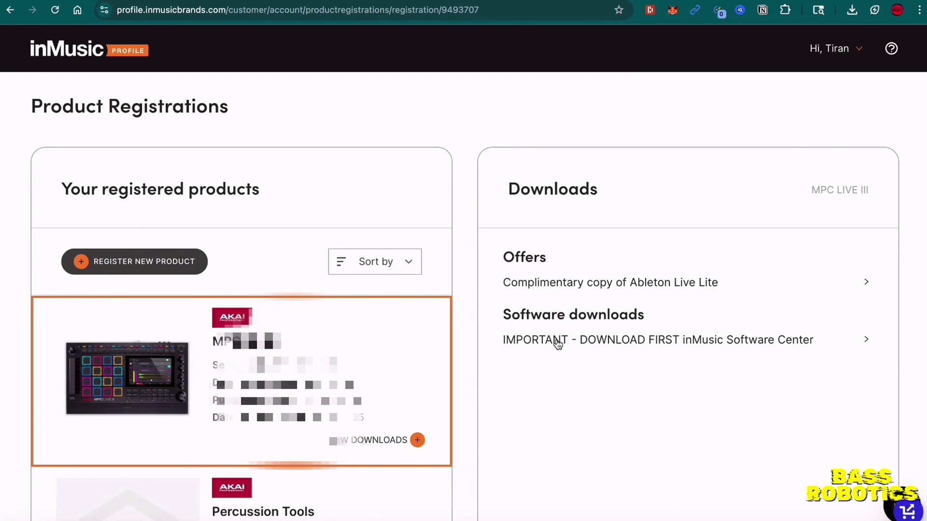
# - Expand the 'IMPORTANT - DOWNLOAD FIRST inMusic Software Center' row to show its download links
pyautogui.click(634, 341)
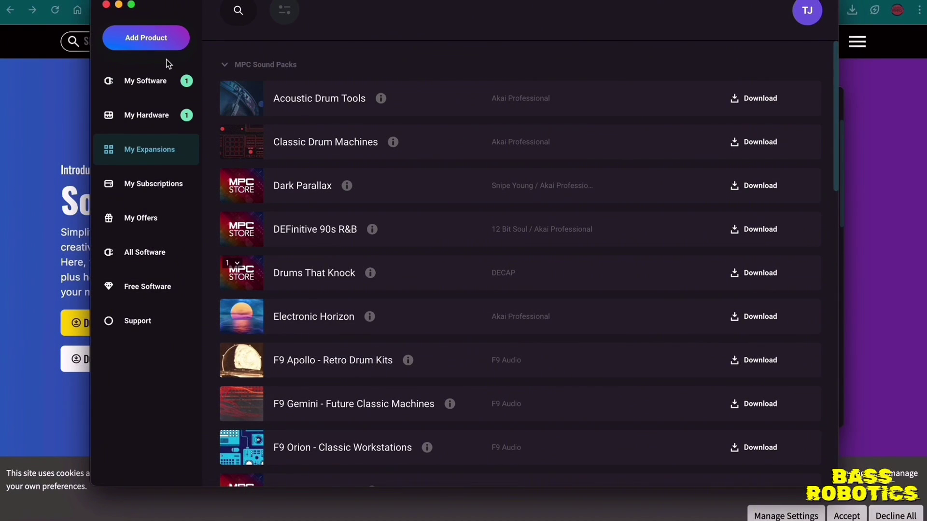
# - Browse the My Software list of apps, plugin instruments and effects, including the MPC 2 update
pyautogui.click(165, 83)
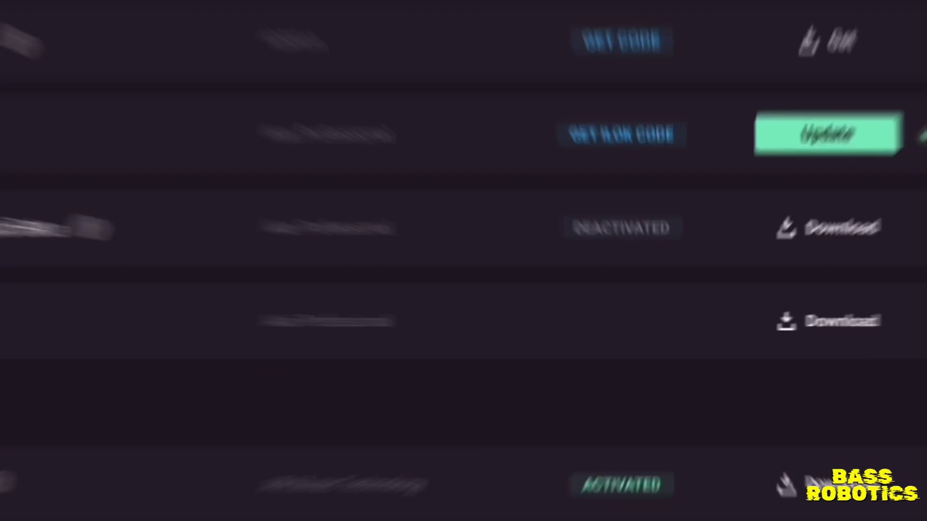
pyautogui.scroll(-10, 2, 285)
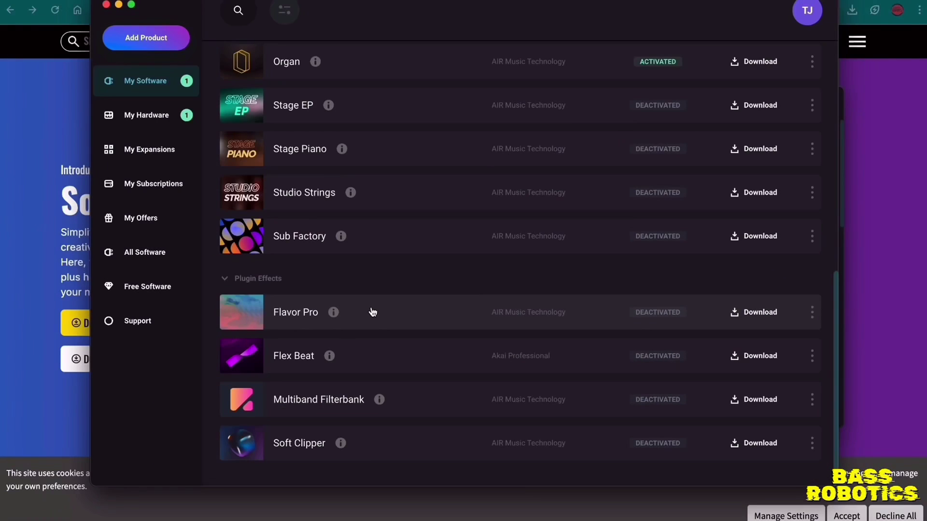
pyautogui.scroll(10, 373, 312)
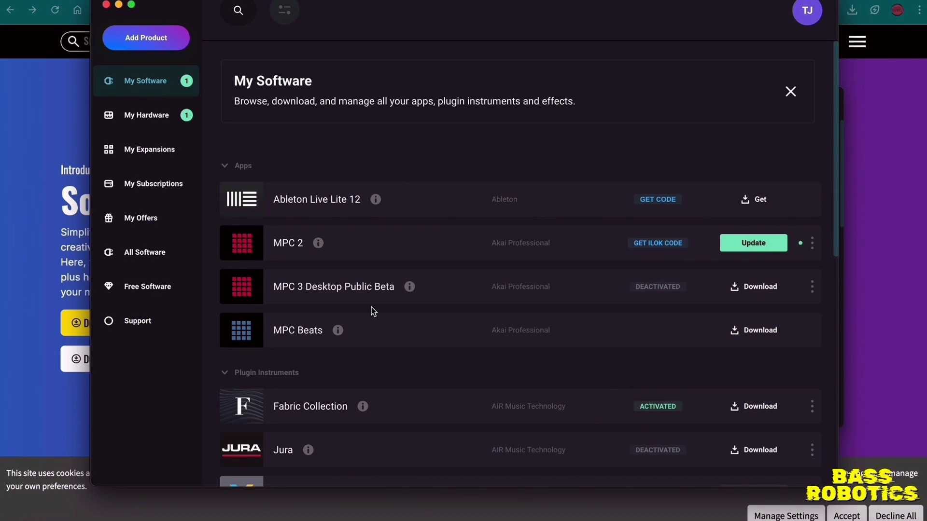
pyautogui.scroll(-7, 373, 311)
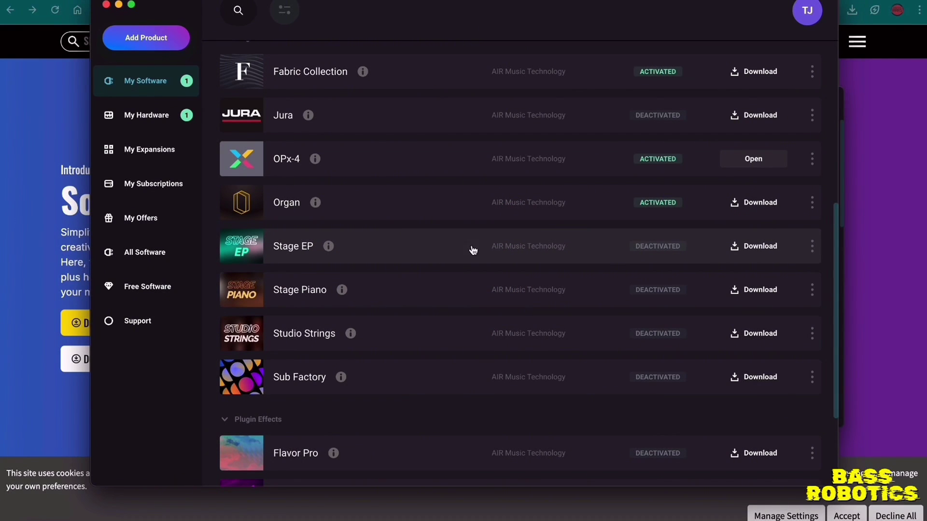
pyautogui.scroll(-1, 357, 247)
pyautogui.scroll(-3, 354, 246)
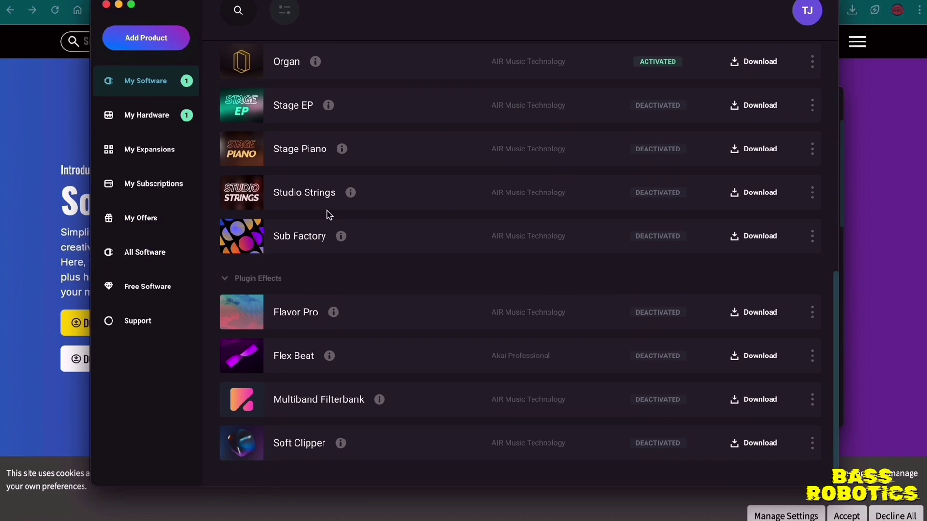
pyautogui.scroll(10, 328, 216)
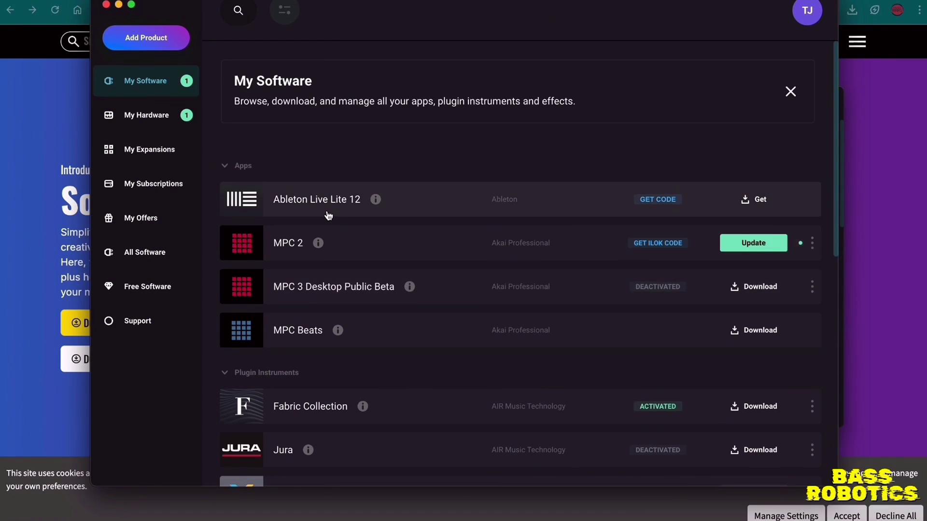
pyautogui.scroll(-3, 328, 215)
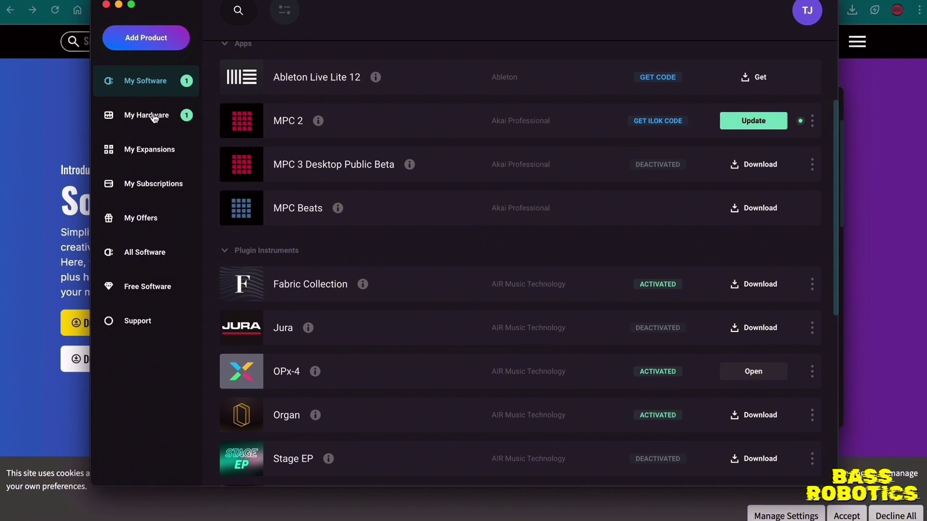
# - Download the Standalone MPCe Expressive Kits version from My Expansions and reveal it in Finder
pyautogui.click(142, 151)
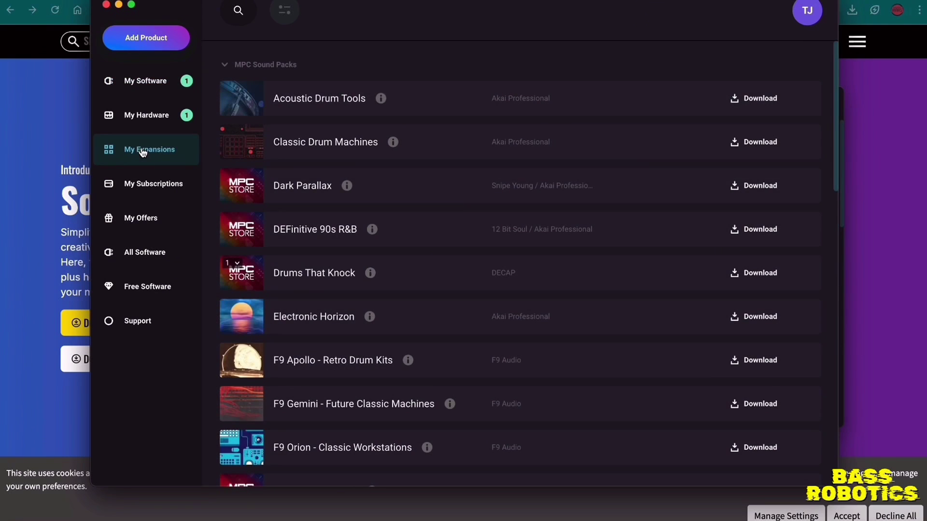
pyautogui.scroll(-9, 404, 283)
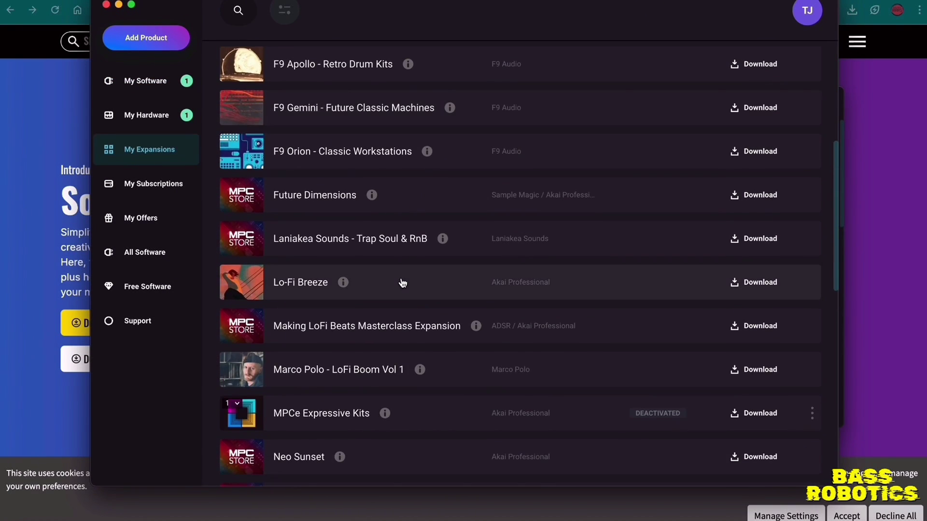
pyautogui.scroll(-2, 403, 283)
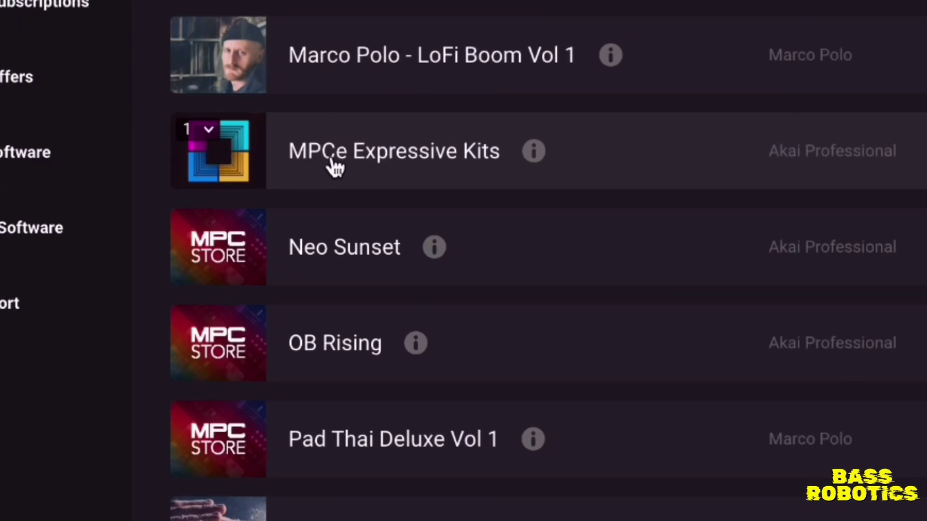
pyautogui.click(237, 242)
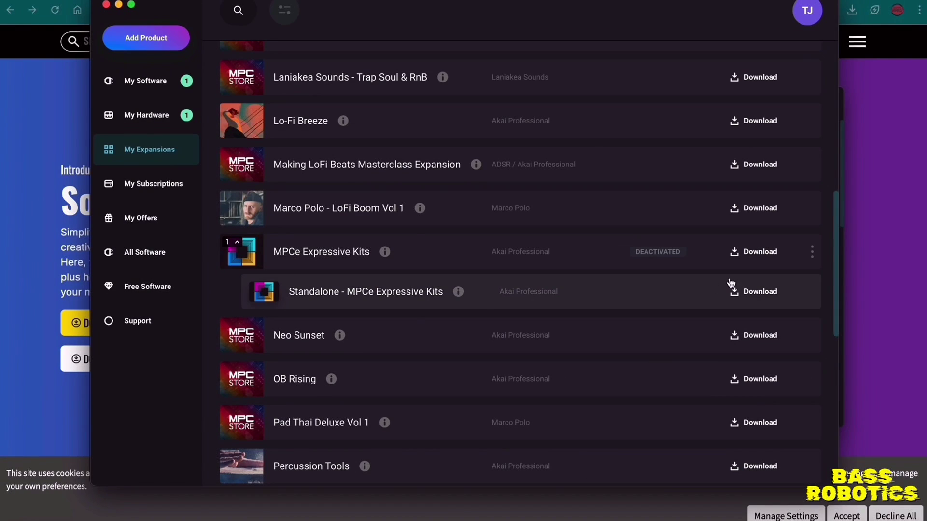
pyautogui.click(734, 293)
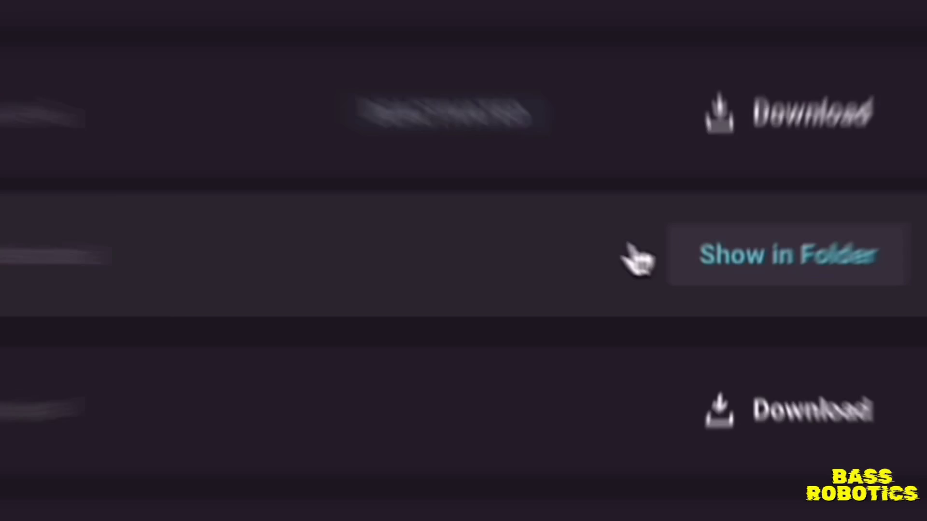
pyautogui.click(786, 253)
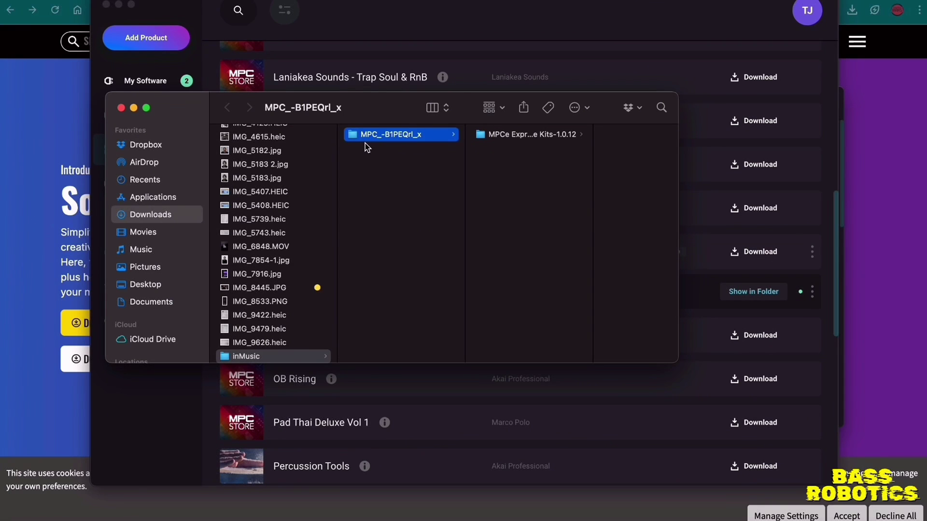
# - Close both app windows, browse MPC DATA › MPC_-B1PEQrl_x › MPCe Expressive Kits-1.0.12, then close Finder
pyautogui.click(121, 107)
pyautogui.click(106, 4)
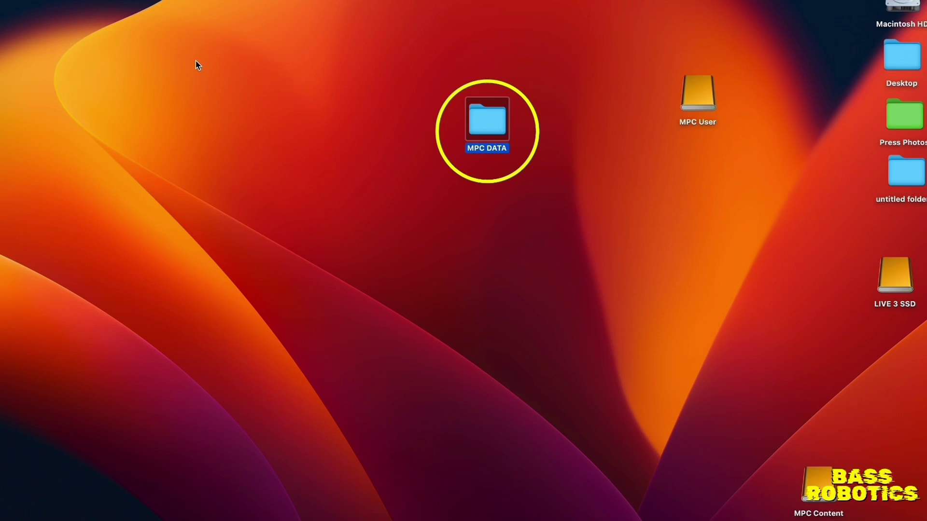
pyautogui.doubleClick(487, 123)
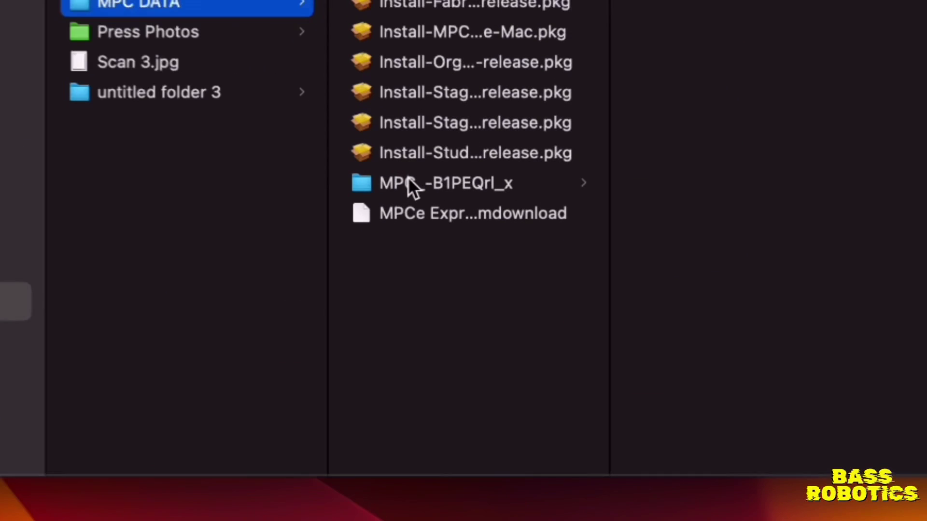
pyautogui.click(409, 180)
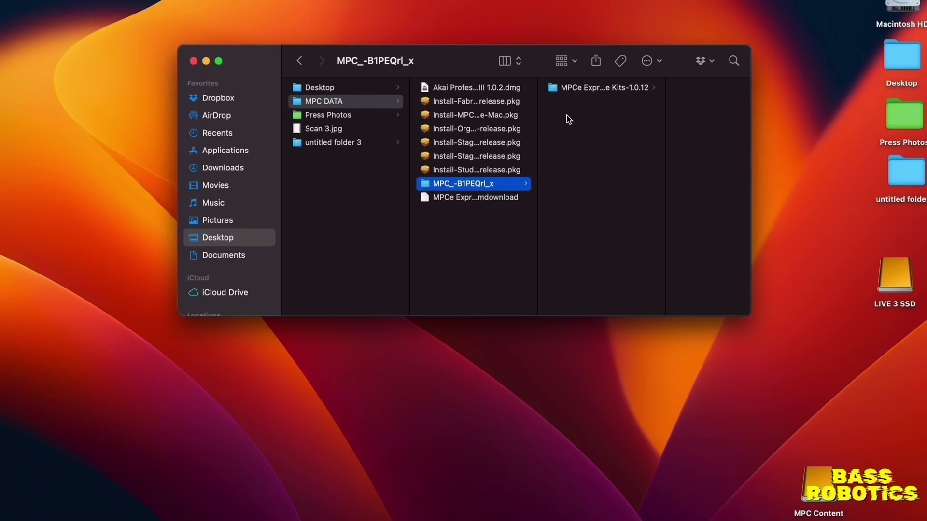
pyautogui.click(564, 88)
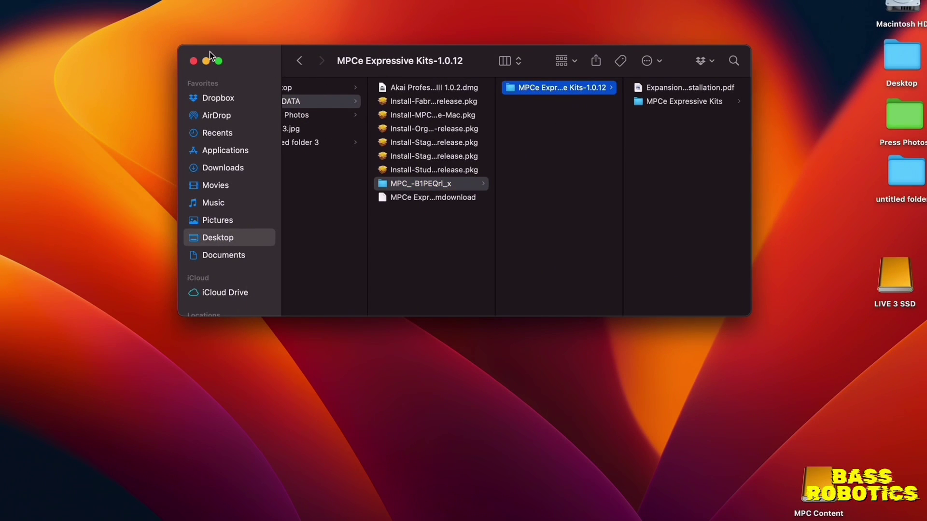
pyautogui.click(193, 60)
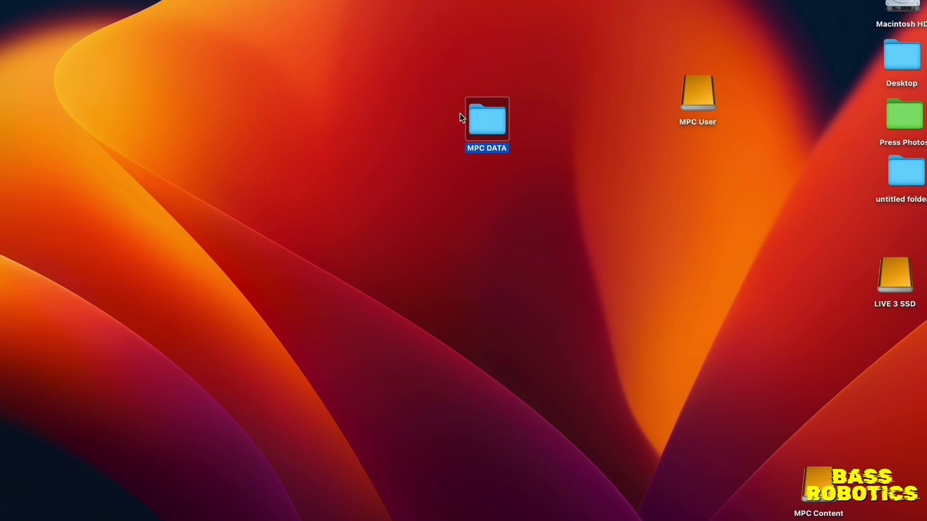
# - Reopen MPCe Expressive Kits-1.0.12 via MPC DATA and preview the Expansion Pack Installation.pdf guide
pyautogui.doubleClick(482, 120)
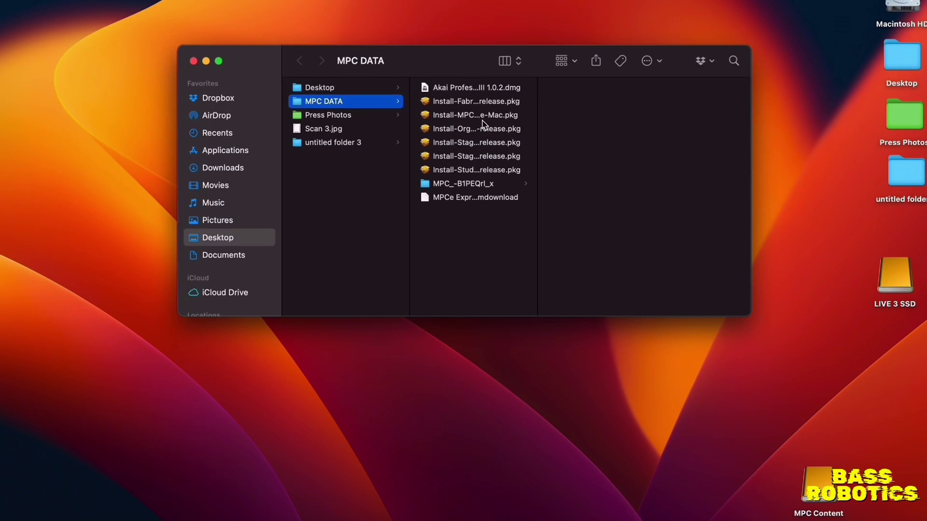
pyautogui.click(441, 186)
pyautogui.click(560, 89)
pyautogui.click(573, 87)
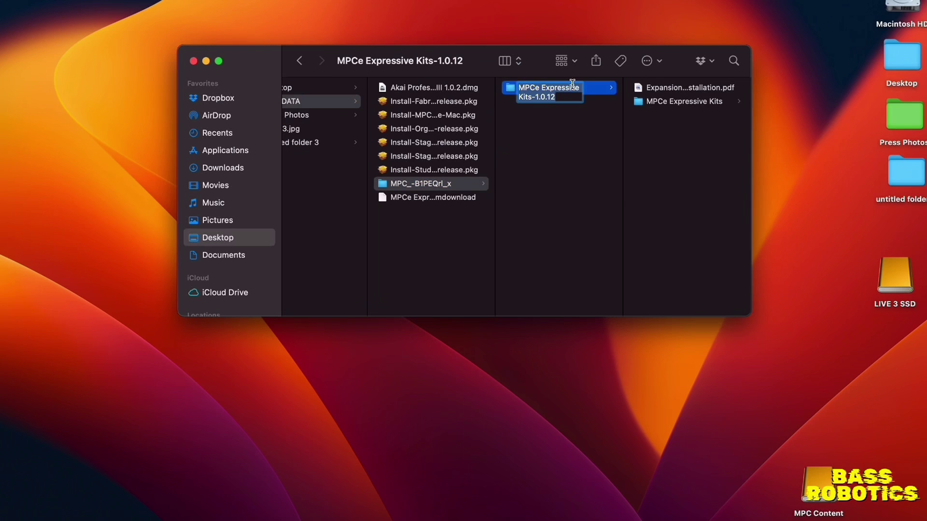
pyautogui.click(648, 102)
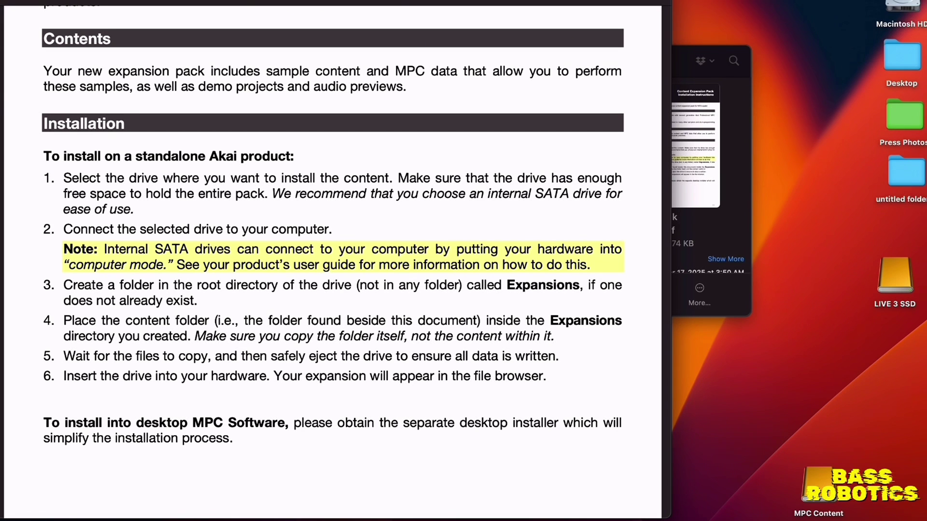
pyautogui.press('space')
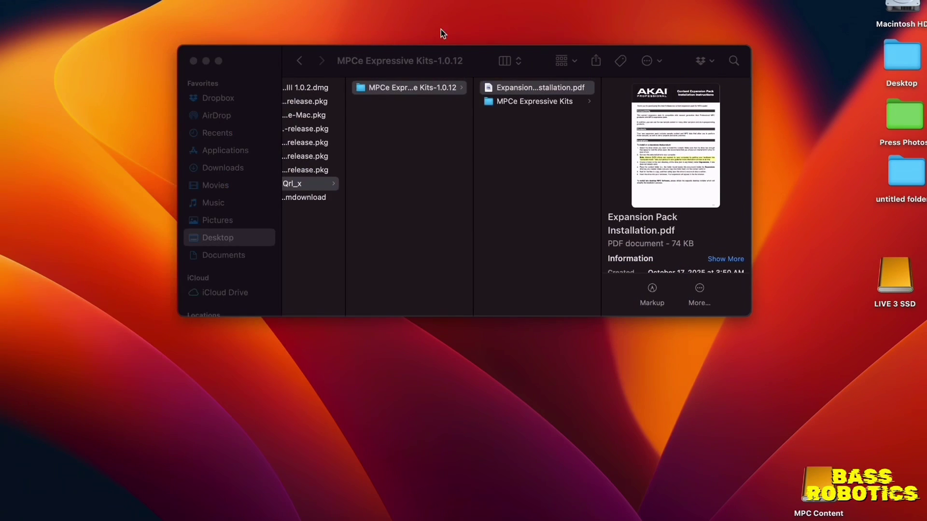
# - On LIVE 3 SSD, add a new folder named Expansions beside Drum Sets and close the drive window
pyautogui.click(899, 275)
pyautogui.doubleClick(899, 274)
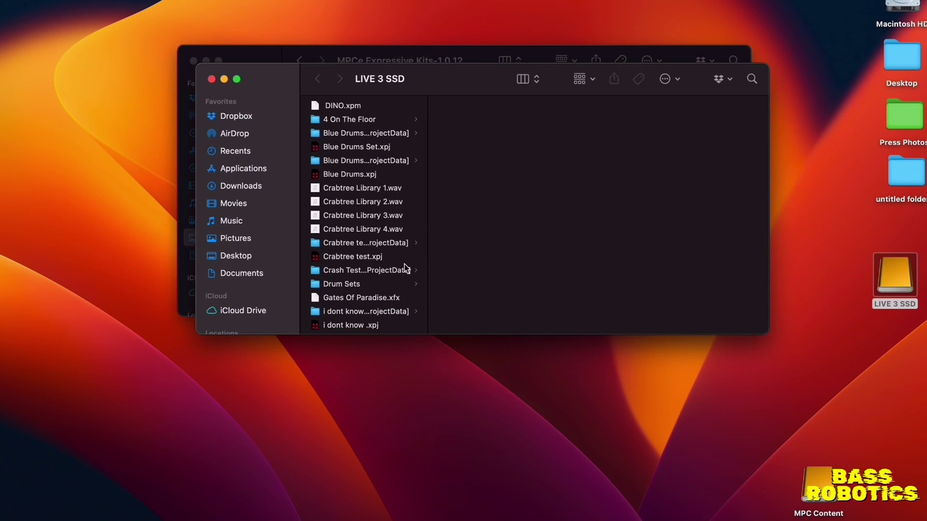
pyautogui.scroll(-10, 404, 269)
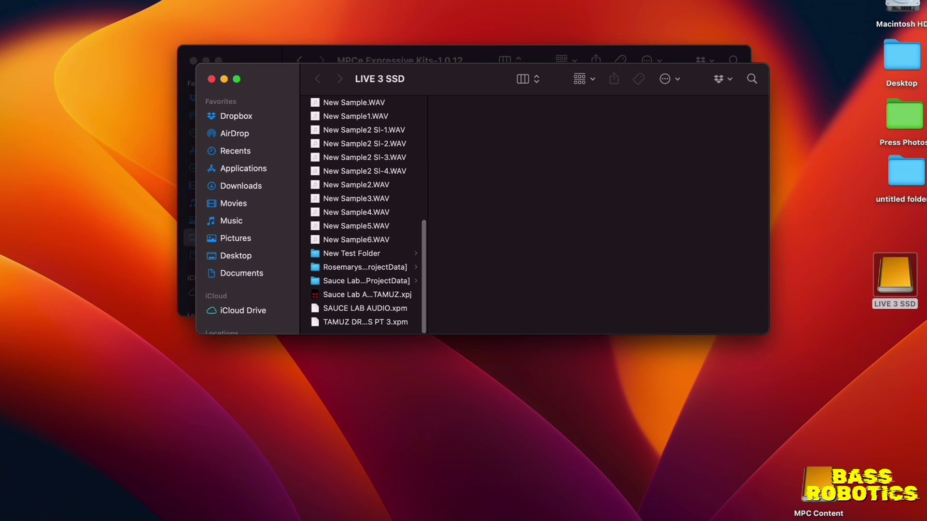
pyautogui.click(83, 2)
pyautogui.click(83, 2)
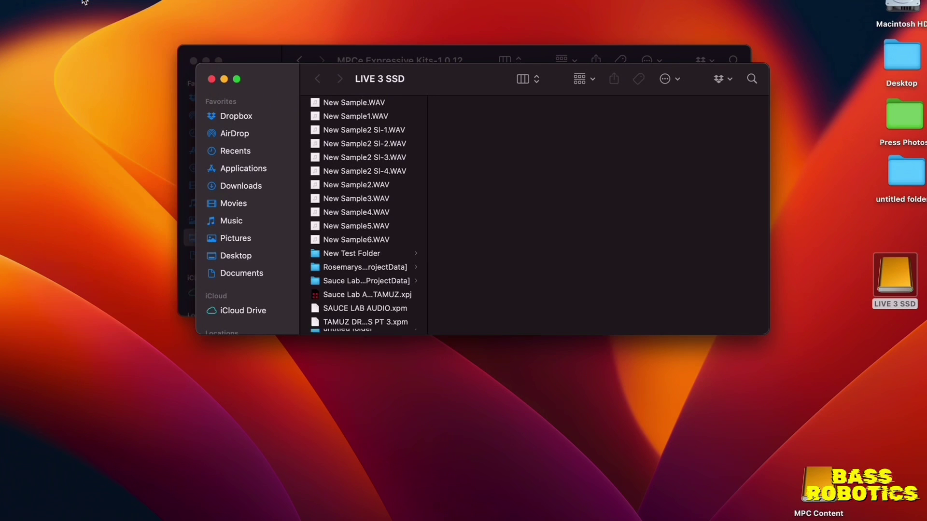
pyautogui.press('BackSpace')
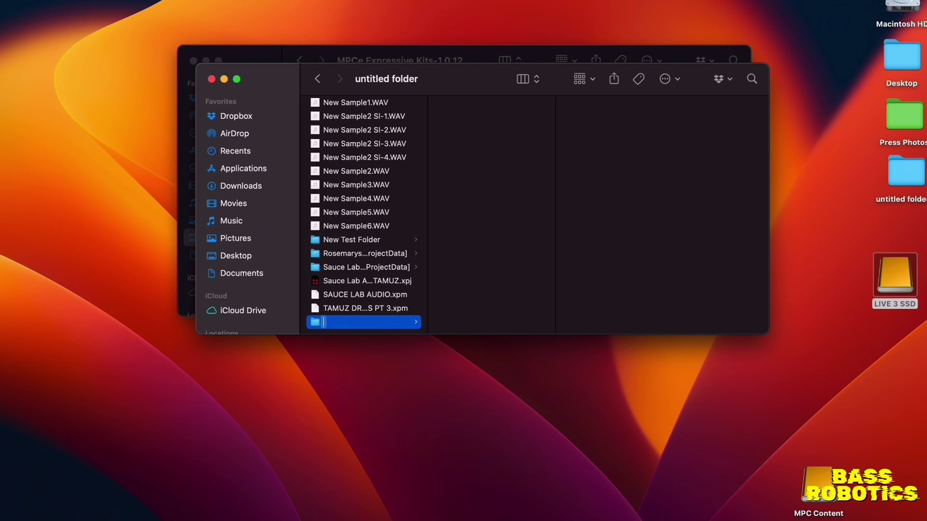
pyautogui.write('Expansi')
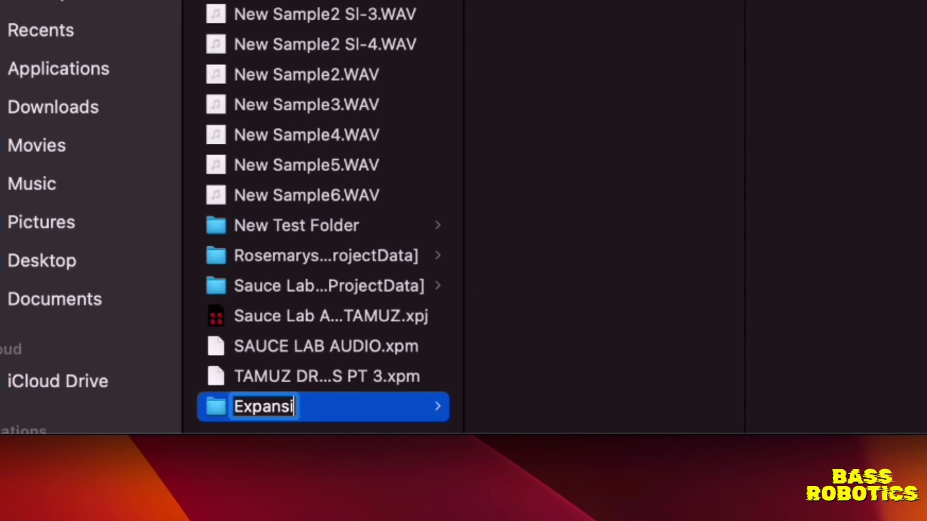
pyautogui.write('ons')
pyautogui.press('Return')
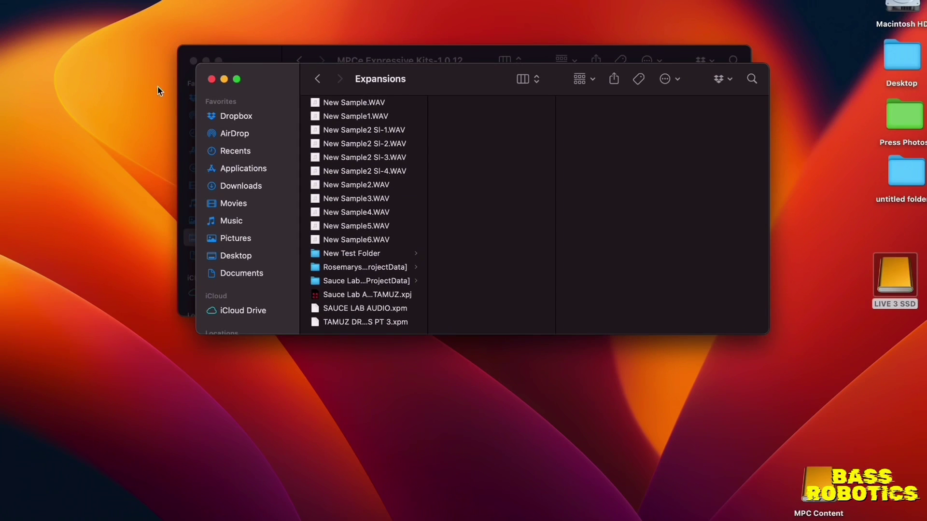
pyautogui.scroll(4, 360, 163)
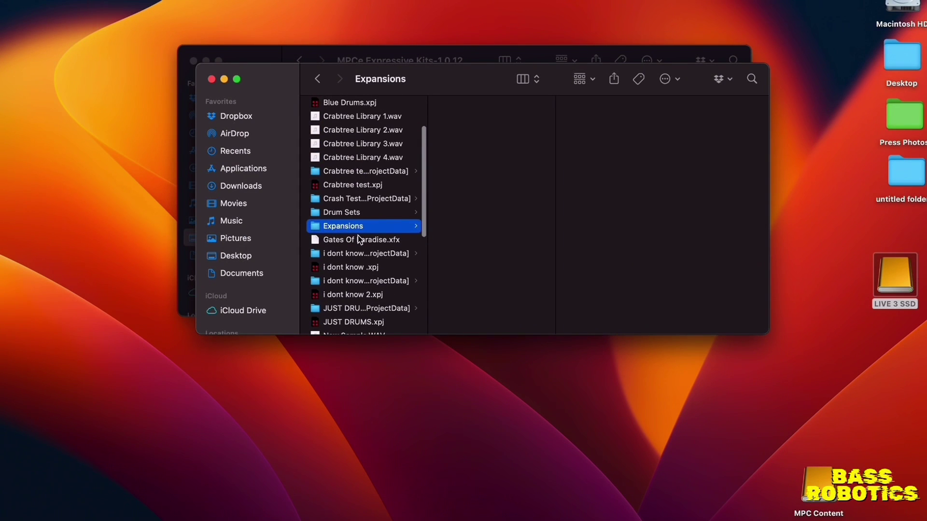
pyautogui.click(212, 79)
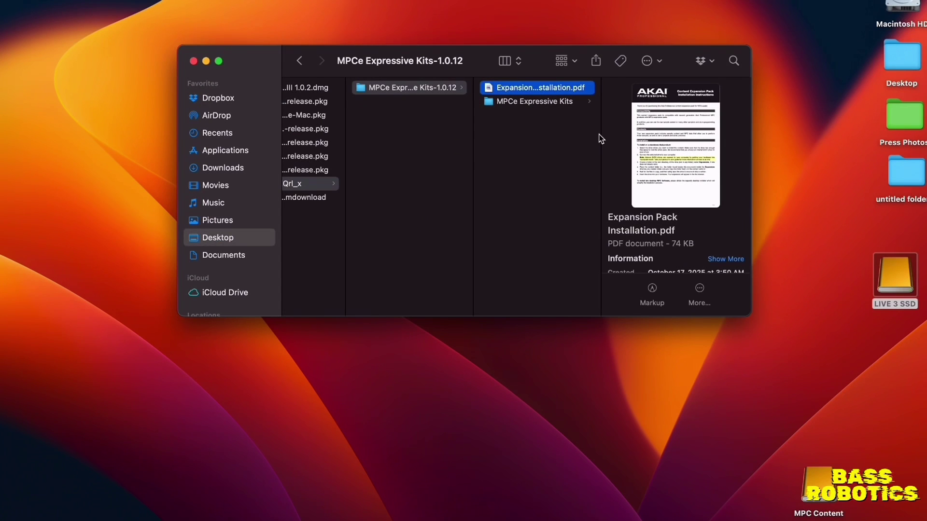
# - Drag MPCe Expressive Kits-1.0.12 onto the LIVE 3 SSD, then file the copy inside Expansions
pyautogui.moveTo(363, 88); pyautogui.dragTo(898, 279)
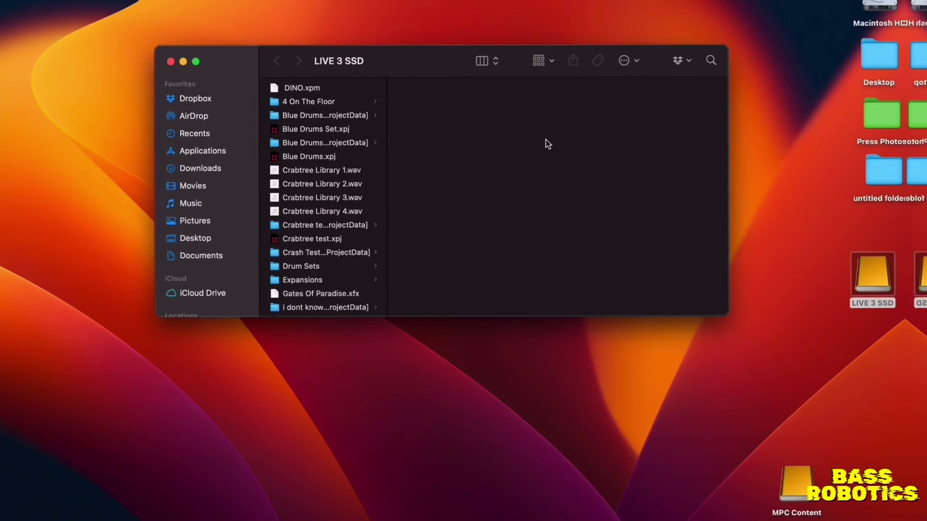
pyautogui.scroll(-15, 339, 210)
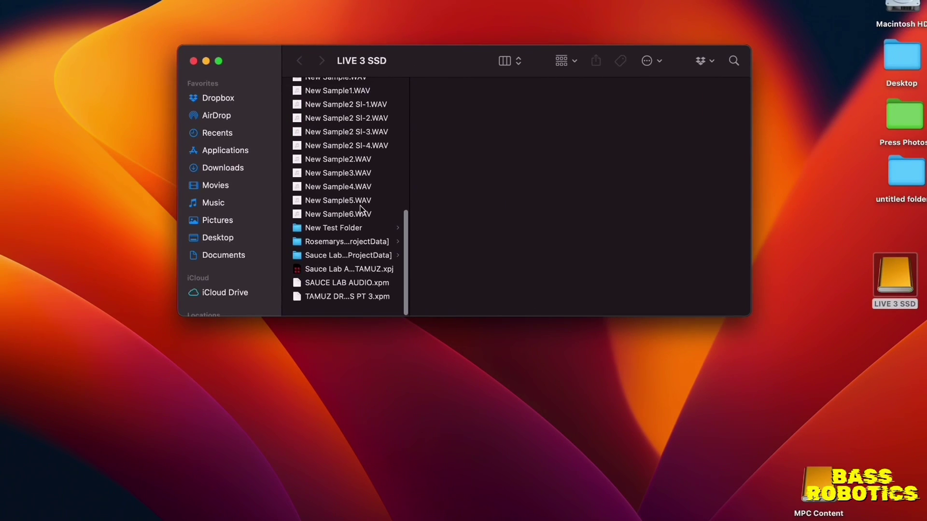
pyautogui.scroll(10, 338, 210)
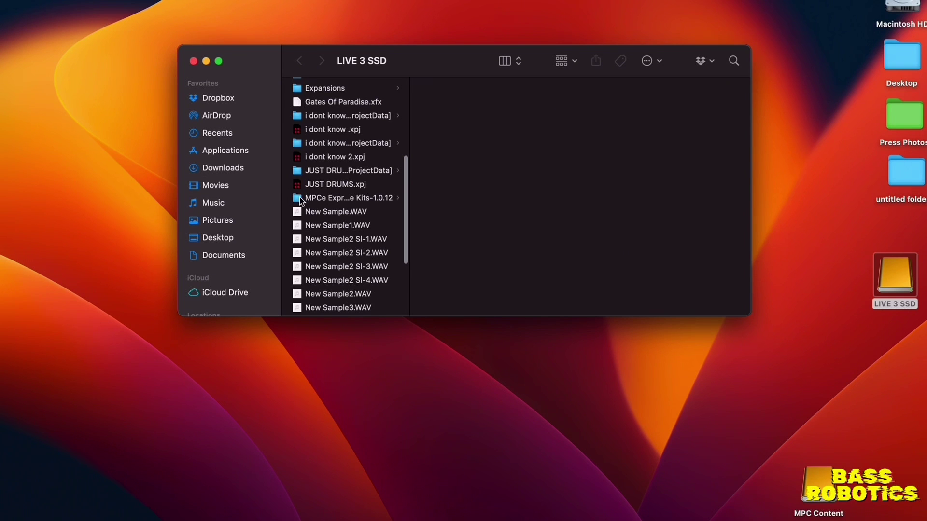
pyautogui.moveTo(305, 198)
pyautogui.mouseDown()
pyautogui.moveTo(350, 298)
pyautogui.moveTo(316, 89)
pyautogui.moveTo(309, 202)
pyautogui.mouseUp()
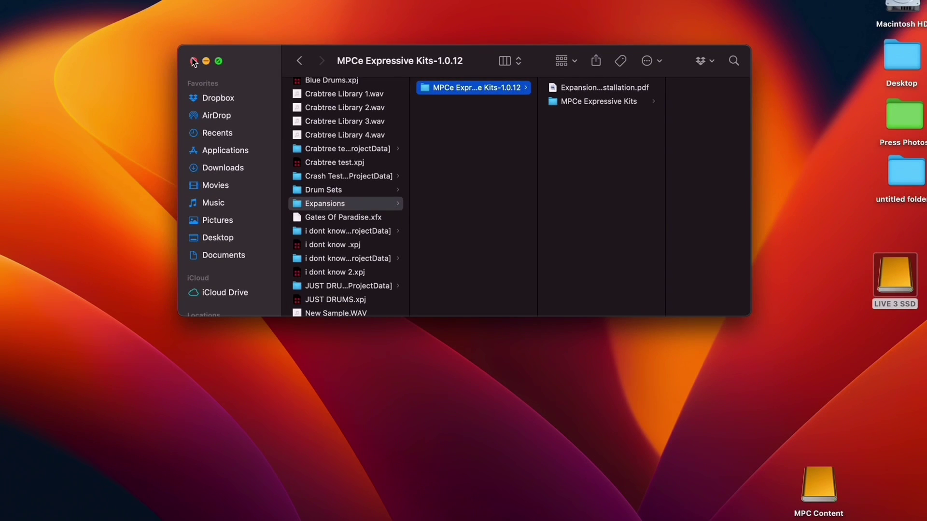
# - Close the Finder window showing Expansions › MPCe Expressive Kits-1.0.12
pyautogui.click(193, 60)
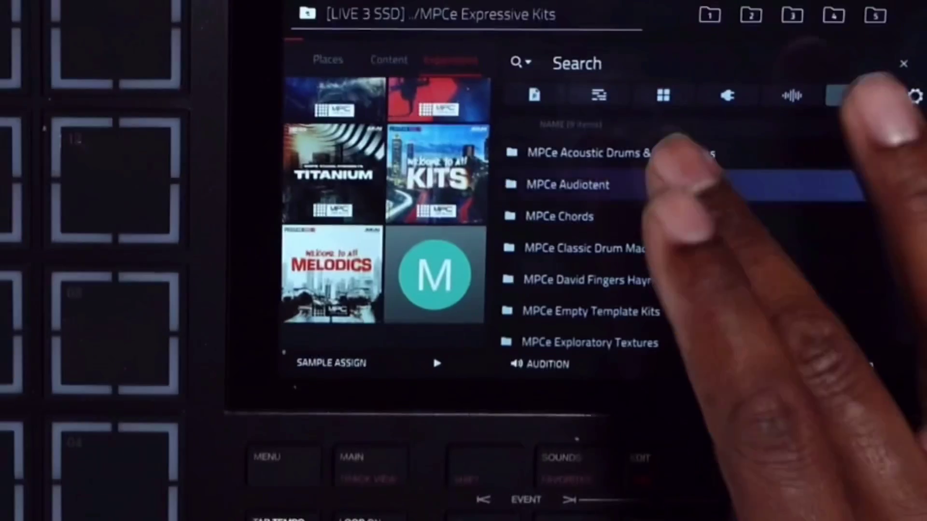
# - Open MPCe Expressive Kits and browse down from MPCe Chords to MPCe Empty Template Kits
pyautogui.click(599, 221)
pyautogui.click(579, 216)
pyautogui.click(598, 248)
pyautogui.click(622, 280)
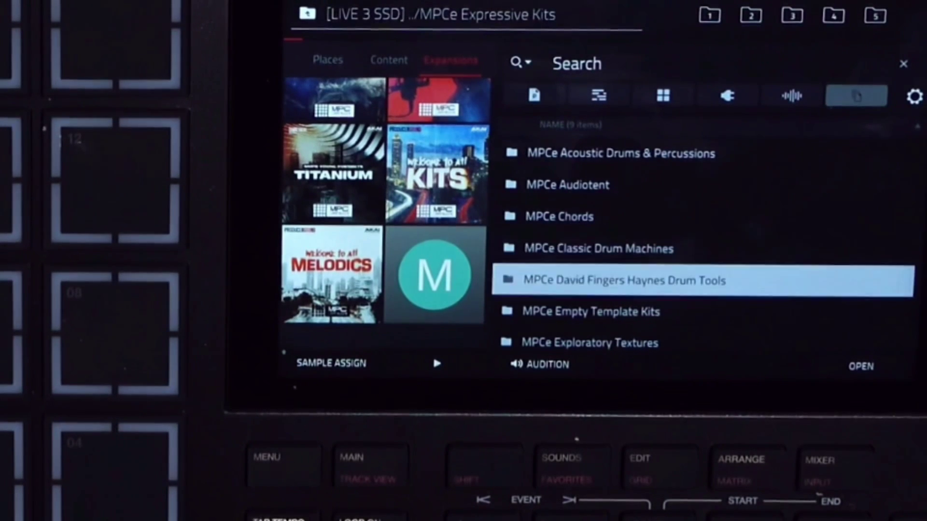
pyautogui.click(591, 311)
pyautogui.scroll(-2, 700, 312)
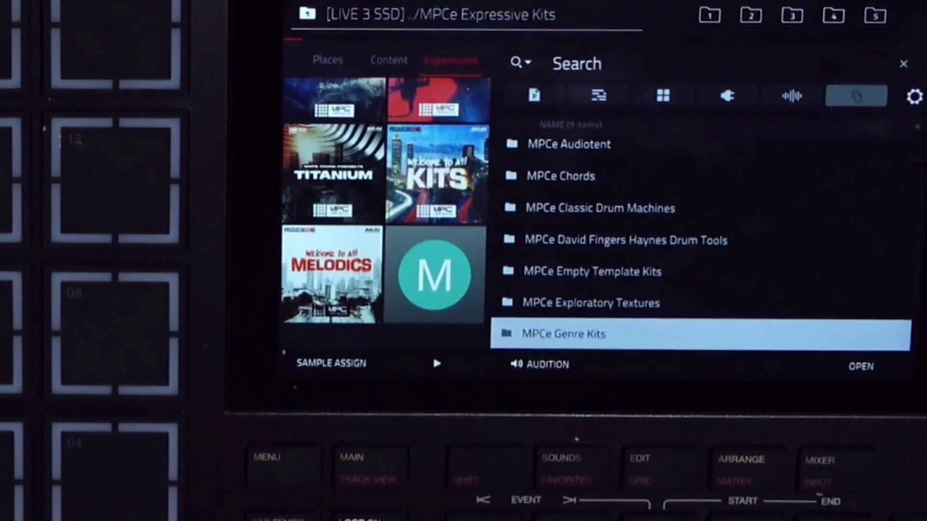